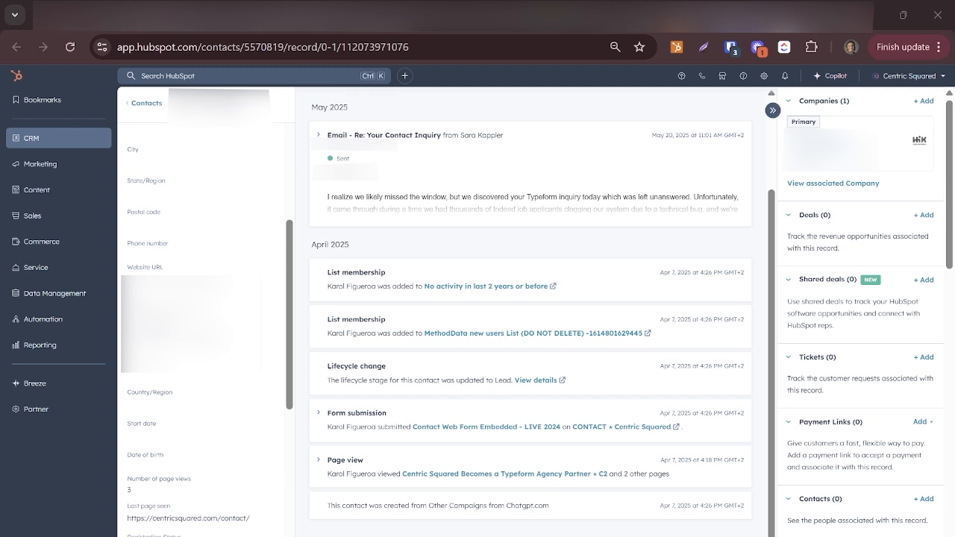
# Step: Examine the contact's activity timeline, focusing on the creation source and date entry and the pages viewed
pyautogui.tripleClick(439, 506)
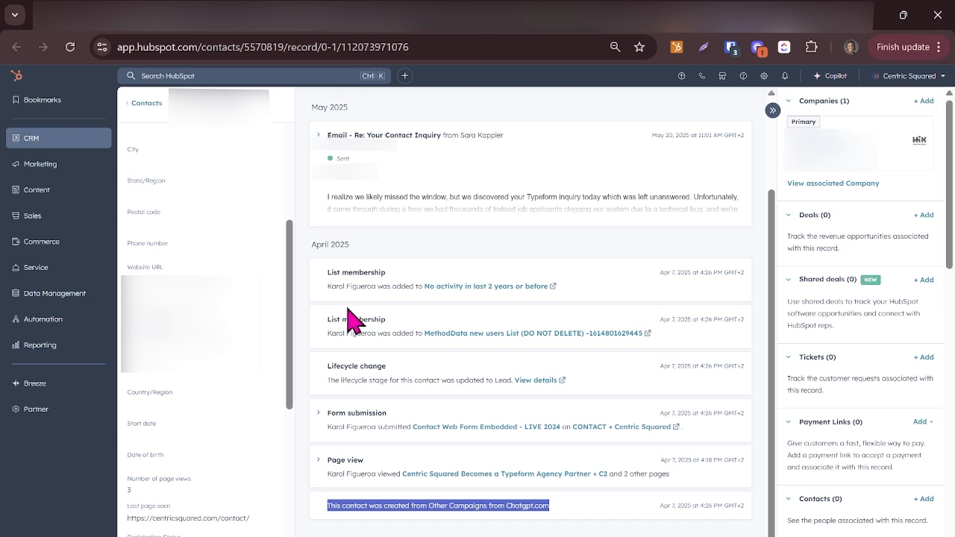
pyautogui.click(522, 531)
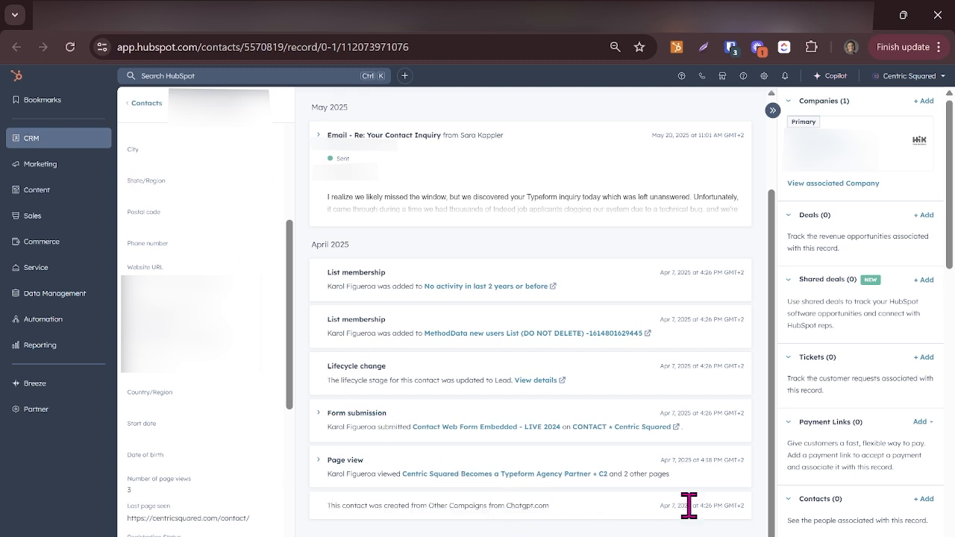
pyautogui.tripleClick(689, 506)
pyautogui.click(574, 512)
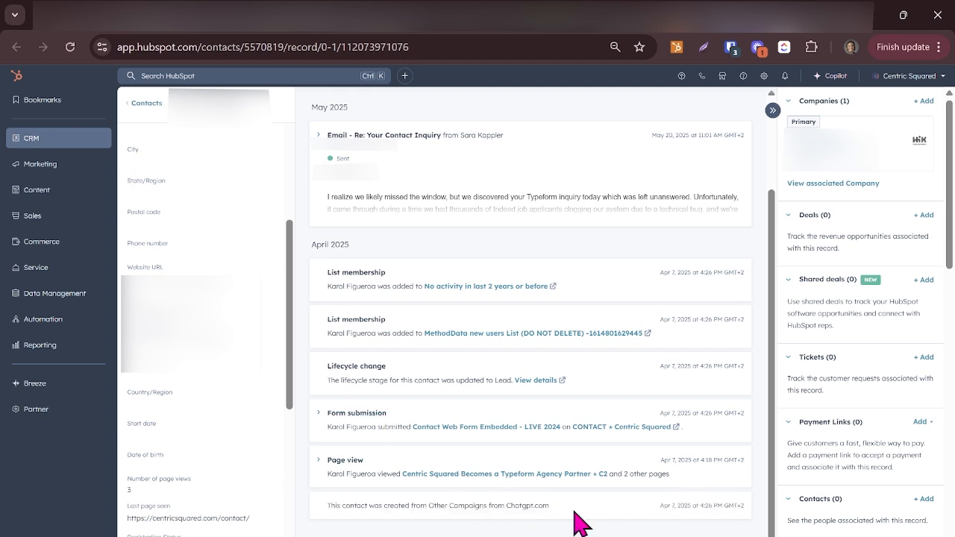
pyautogui.doubleClick(530, 505)
pyautogui.moveTo(595, 514); pyautogui.dragTo(506, 510)
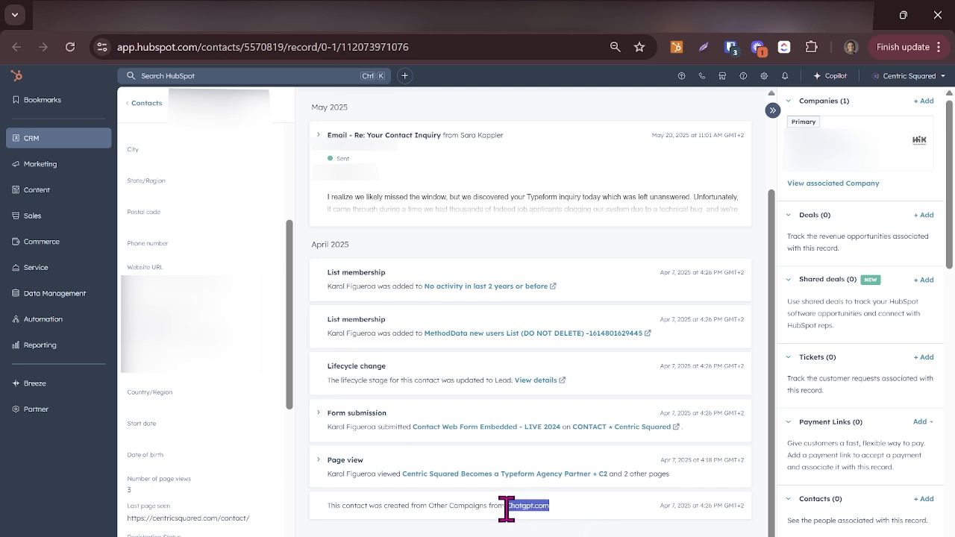
pyautogui.click(557, 532)
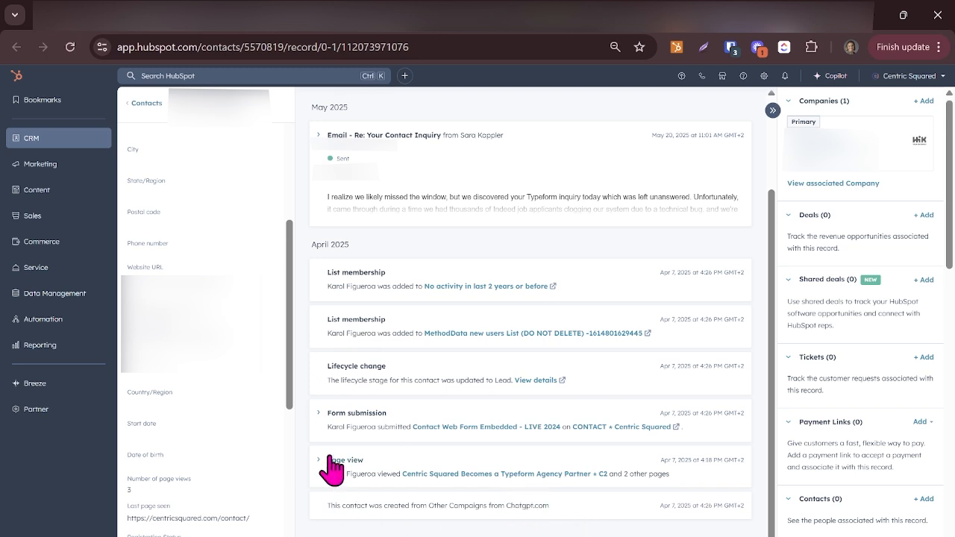
pyautogui.tripleClick(679, 473)
pyautogui.click(679, 474)
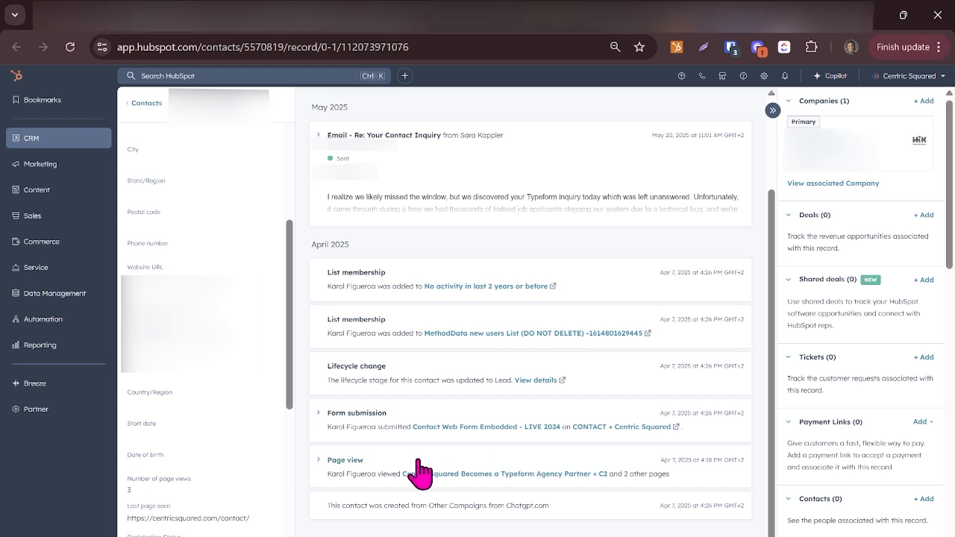
pyautogui.tripleClick(447, 505)
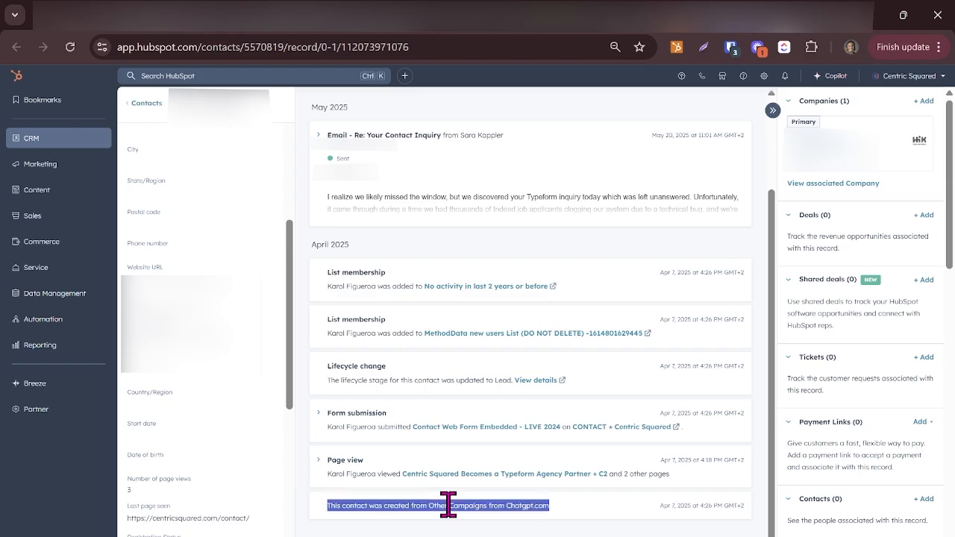
pyautogui.click(449, 505)
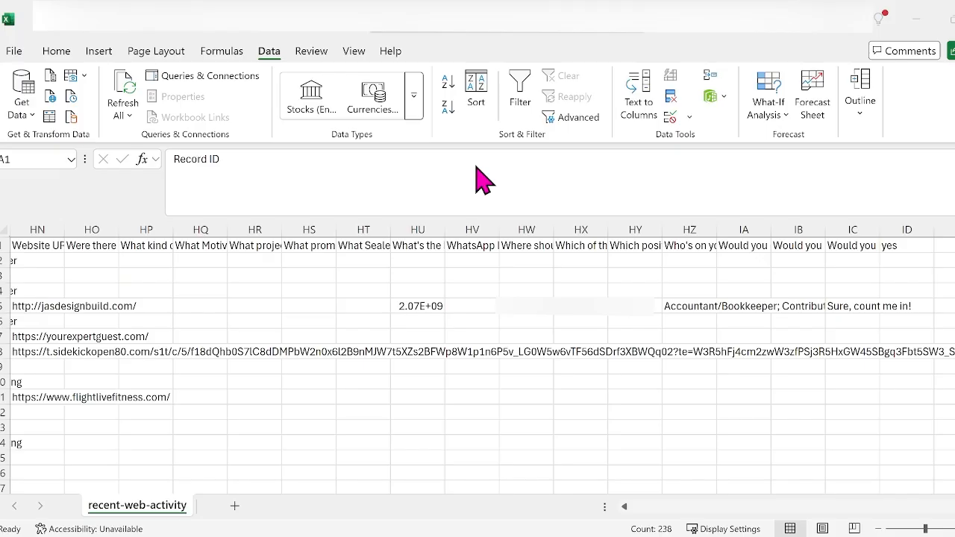
# Step: Switch to the recent-web-activity export in Excel and review its property columns from the far end back to Record ID
pyautogui.click(700, 274)
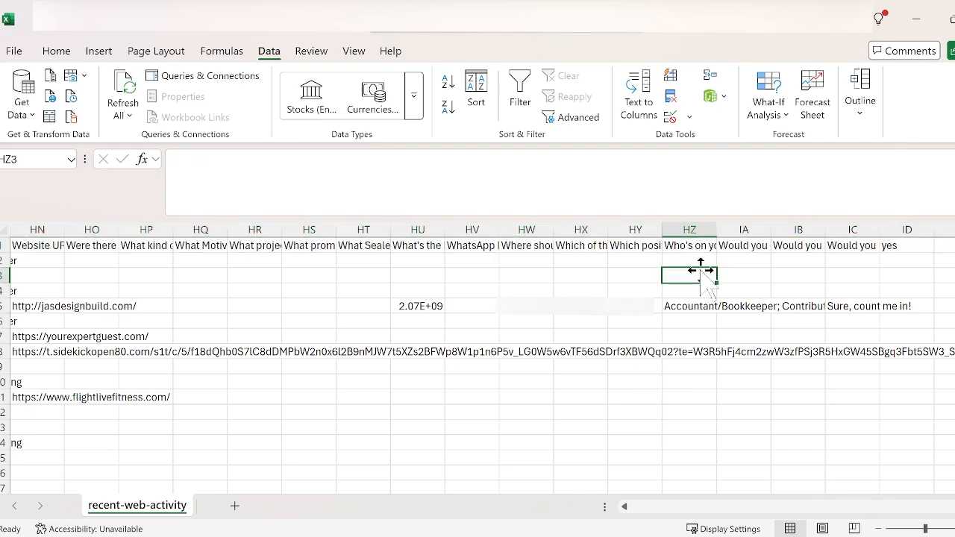
pyautogui.press('Left')
pyautogui.press('Left')
pyautogui.press('Left')
pyautogui.press('Left')
pyautogui.press('Left')
pyautogui.press('Left')
pyautogui.press('Left')
pyautogui.press('Left')
pyautogui.press('Left')
pyautogui.press('Left')
pyautogui.press('Left')
pyautogui.press('Left')
pyautogui.press('Left')
pyautogui.press('Left')
pyautogui.press('Left')
pyautogui.press('Left')
pyautogui.press('Left')
pyautogui.press('Left')
pyautogui.press('Left')
pyautogui.press('Left')
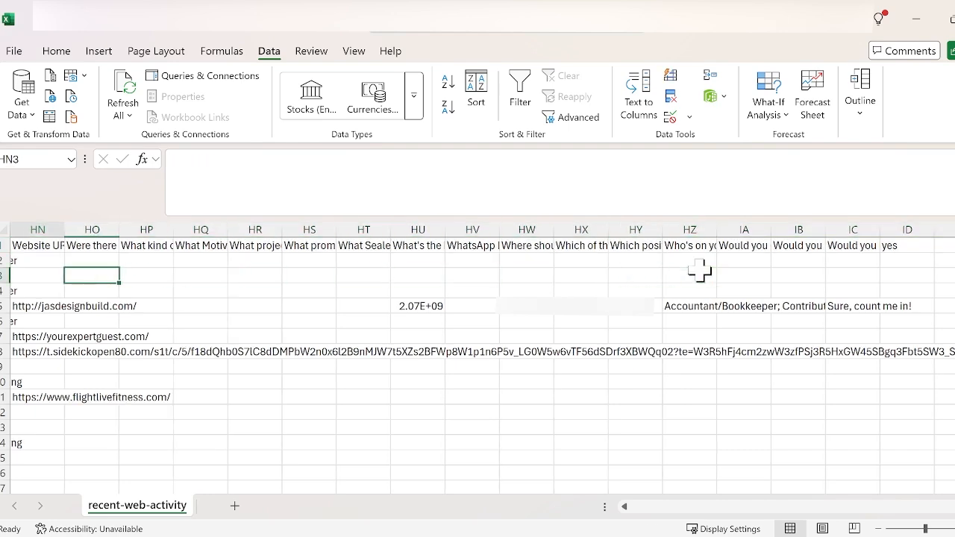
pyautogui.press('Left')
pyautogui.press('Left')
pyautogui.press('Left')
pyautogui.press('Left')
pyautogui.press('Left')
pyautogui.press('Left')
pyautogui.press('Left')
pyautogui.press('Left')
pyautogui.press('Left')
pyautogui.press('Left')
pyautogui.press('Left')
pyautogui.press('Left')
pyautogui.press('Left')
pyautogui.press('Left')
pyautogui.press('Left')
pyautogui.press('Left')
pyautogui.press('Left')
pyautogui.press('Left')
pyautogui.press('Left')
pyautogui.press('Left')
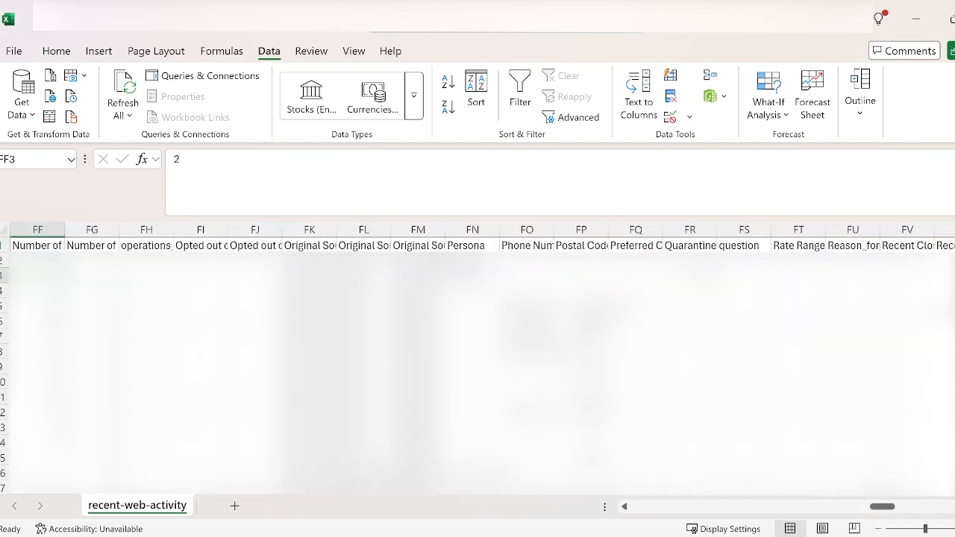
pyautogui.press('Left')
pyautogui.press('Left')
pyautogui.press('Left')
pyautogui.press('Left')
pyautogui.press('Left')
pyautogui.press('Left')
pyautogui.press('Left')
pyautogui.press('Left')
pyautogui.press('Left')
pyautogui.press('Left')
pyautogui.press('Left')
pyautogui.press('Left')
pyautogui.press('Left')
pyautogui.press('Left')
pyautogui.press('Left')
pyautogui.press('Left')
pyautogui.press('Left')
pyautogui.press('Left')
pyautogui.press('Left')
pyautogui.press('Left')
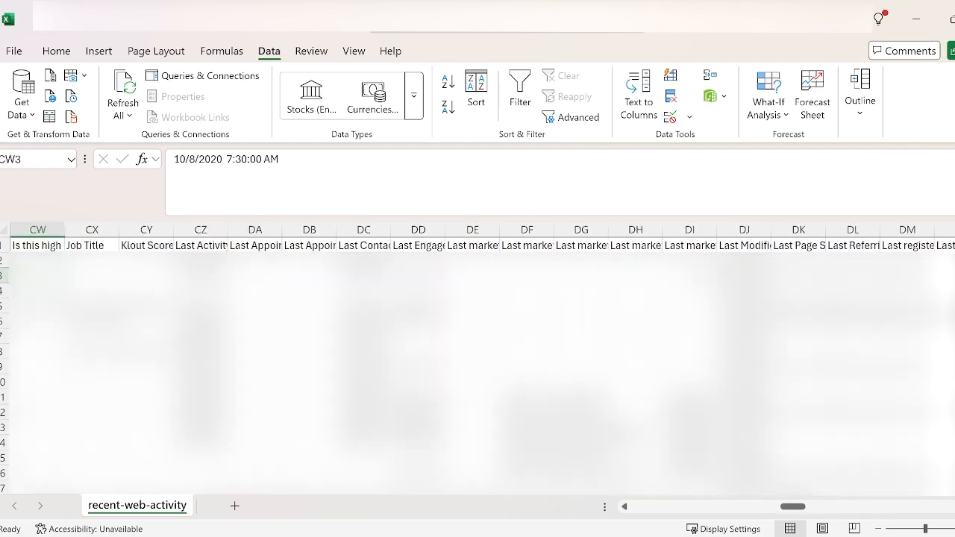
pyautogui.press('Left')
pyautogui.press('Left')
pyautogui.press('Left')
pyautogui.press('Left')
pyautogui.press('Left')
pyautogui.press('Left')
pyautogui.press('Left')
pyautogui.press('Left')
pyautogui.press('Left')
pyautogui.press('Left')
pyautogui.press('Left')
pyautogui.press('Left')
pyautogui.press('Left')
pyautogui.press('Left')
pyautogui.press('Left')
pyautogui.press('Left')
pyautogui.press('Left')
pyautogui.press('Left')
pyautogui.press('Left')
pyautogui.press('Left')
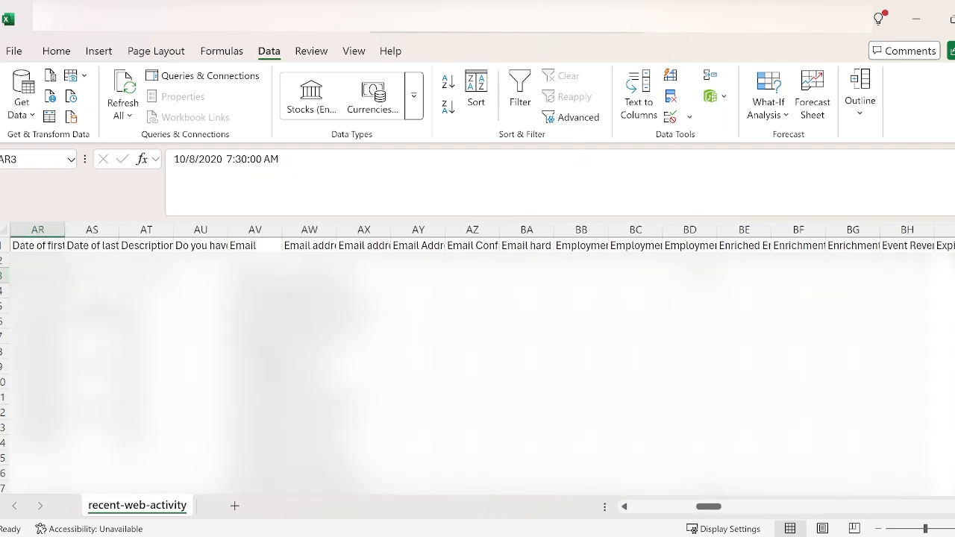
pyautogui.press('Up')
pyautogui.press('Up')
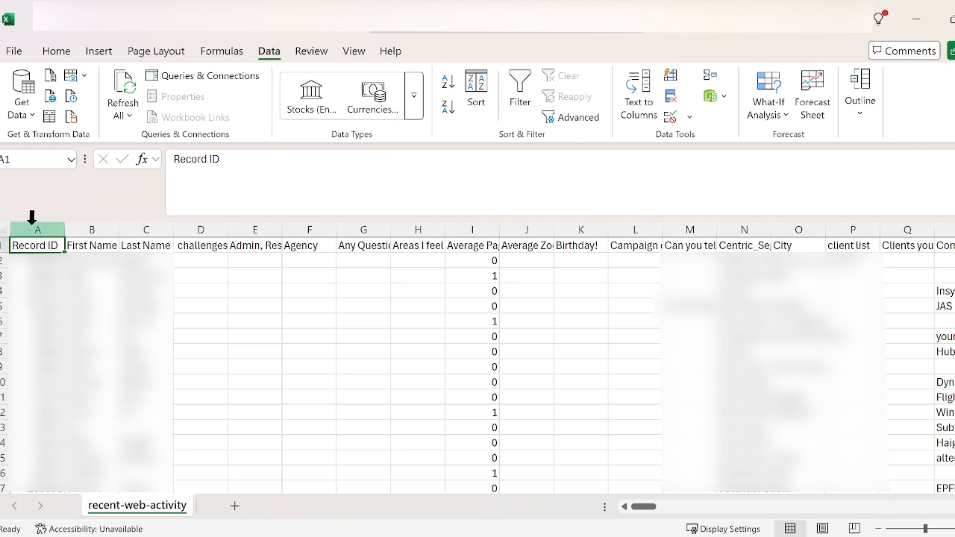
# Step: Inspect the header row of property names in the export
pyautogui.click(4, 245)
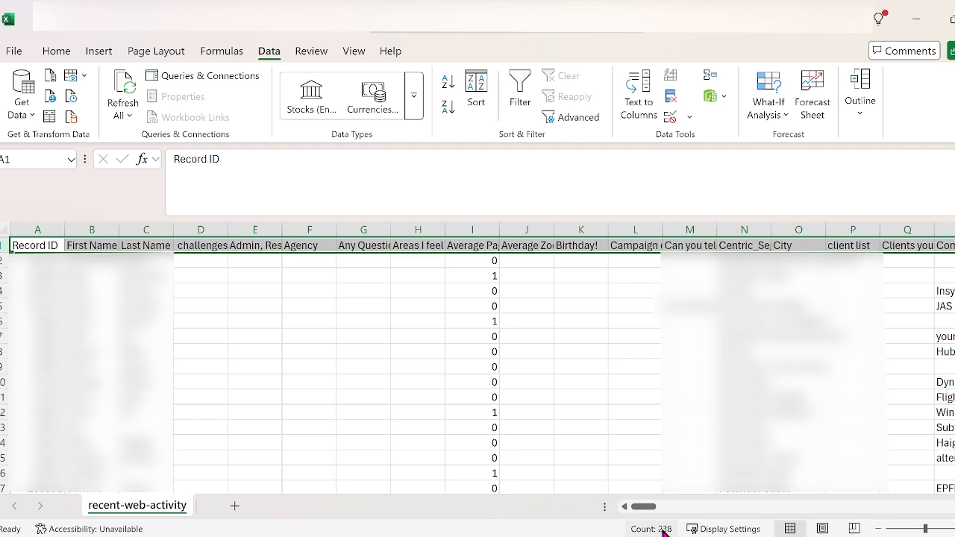
pyautogui.click(300, 275)
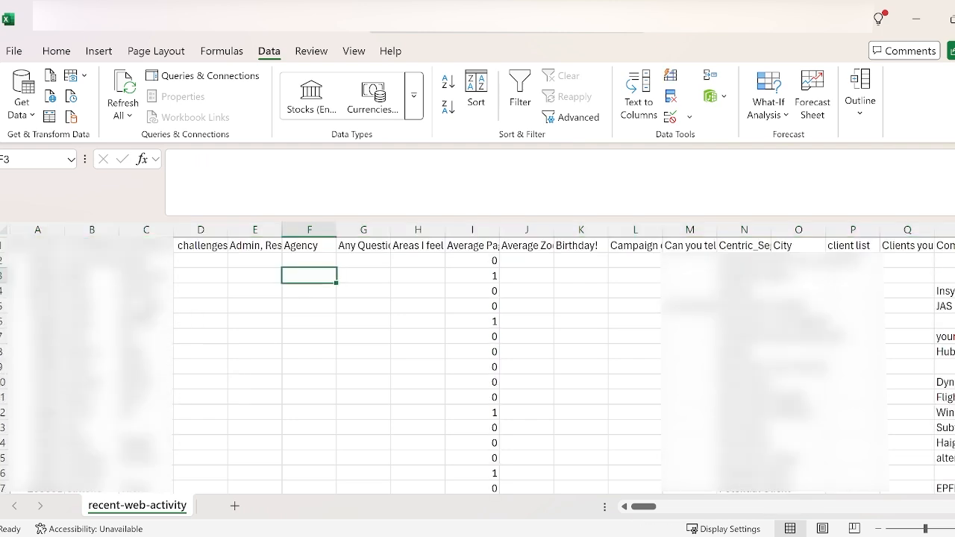
pyautogui.click(147, 306)
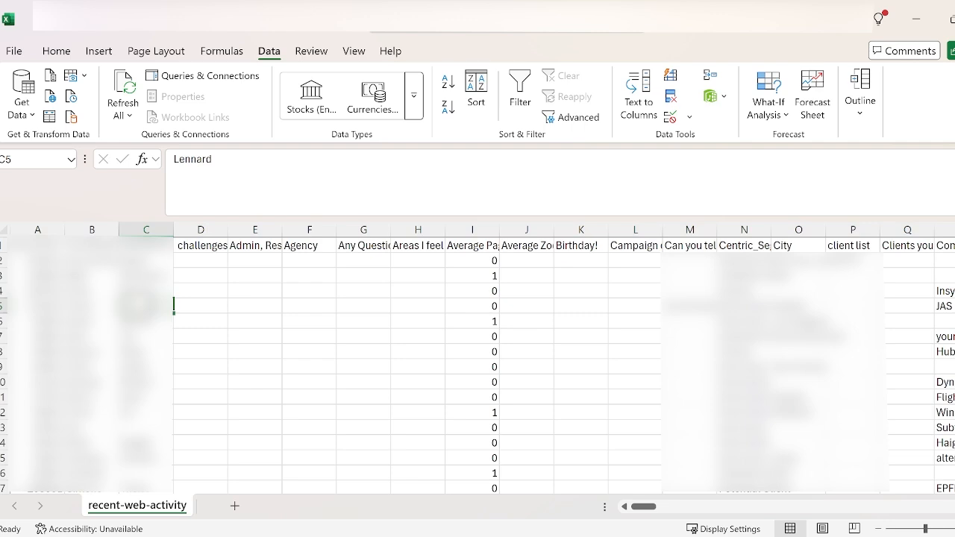
# Step: Find the contact's row by first name and examine its latest traffic source and drill-down values in columns DU and DW
pyautogui.hotkey('alt', 'Tab')
pyautogui.press('Return')
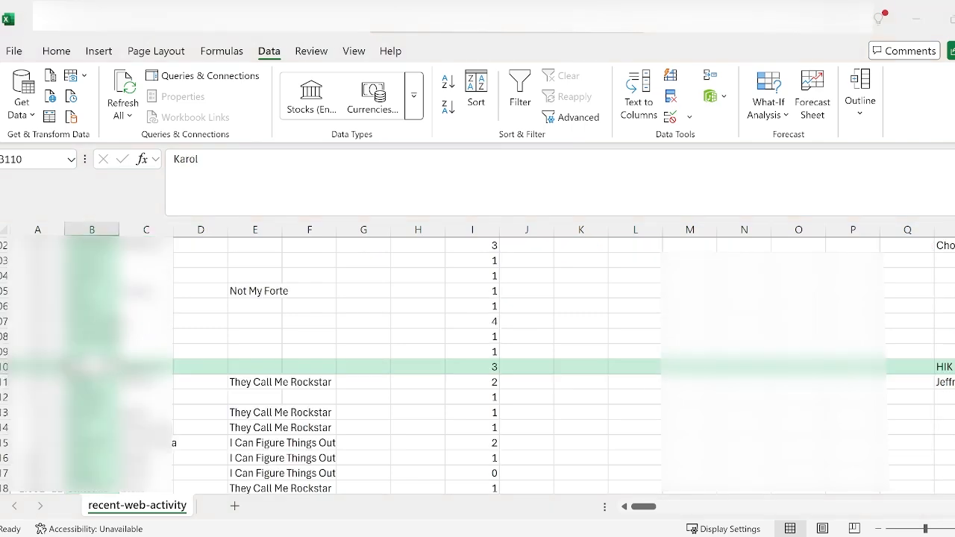
pyautogui.click(278, 355)
pyautogui.press('Right')
pyautogui.press('Right')
pyautogui.press('Right')
pyautogui.press('Right')
pyautogui.press('Right')
pyautogui.press('Right')
pyautogui.press('Right')
pyautogui.press('Right')
pyautogui.press('Right')
pyautogui.press('Right')
pyautogui.press('Right')
pyautogui.press('Right')
pyautogui.press('Right')
pyautogui.press('Right')
pyautogui.press('Right')
pyautogui.press('Right')
pyautogui.press('Right')
pyautogui.press('Right')
pyautogui.press('Right')
pyautogui.press('Right')
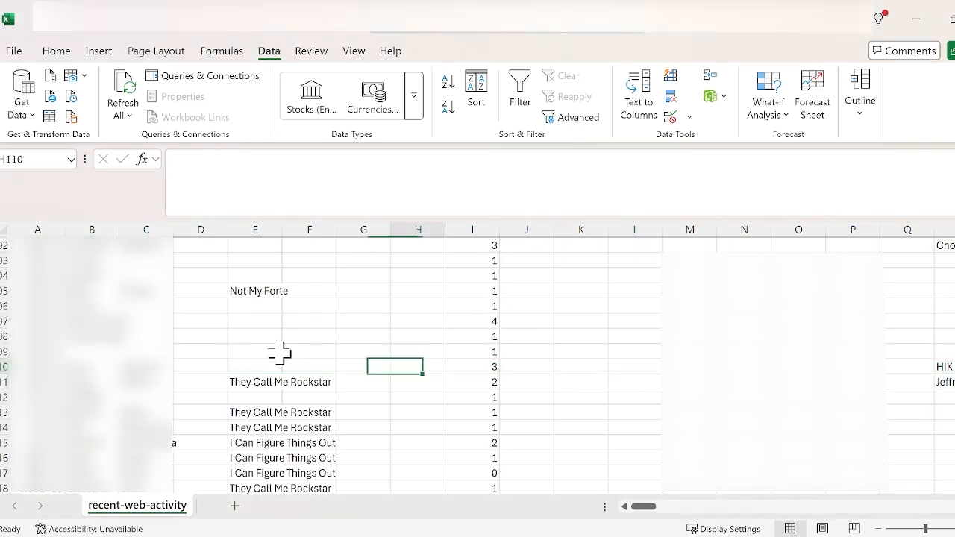
pyautogui.press('Right')
pyautogui.press('Right')
pyautogui.press('Right')
pyautogui.press('Right')
pyautogui.press('Right')
pyautogui.press('Right')
pyautogui.press('Right')
pyautogui.press('Right')
pyautogui.press('Right')
pyautogui.press('Right')
pyautogui.press('Right')
pyautogui.press('Right')
pyautogui.press('Right')
pyautogui.press('Right')
pyautogui.press('Right')
pyautogui.press('Right')
pyautogui.press('Right')
pyautogui.press('Right')
pyautogui.press('Right')
pyautogui.press('Right')
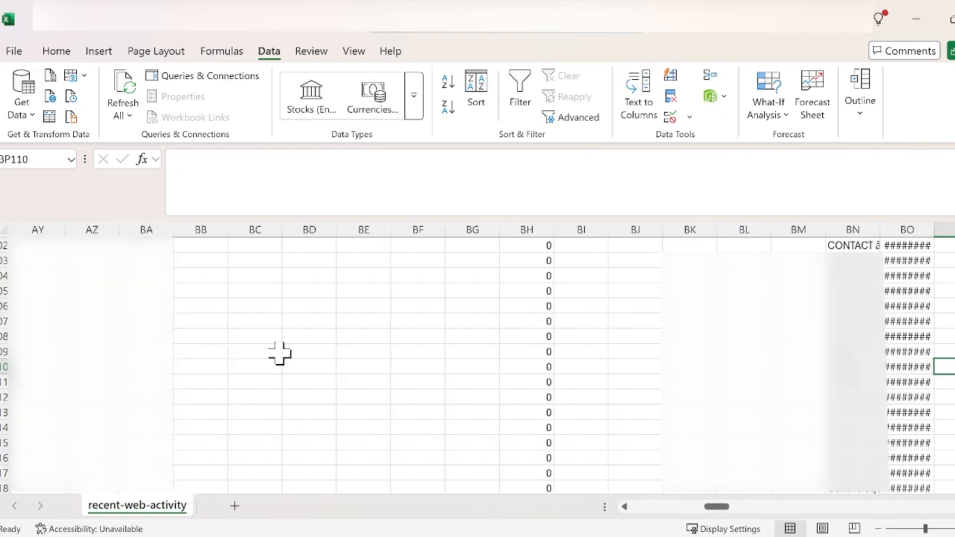
pyautogui.press('Right')
pyautogui.press('Right')
pyautogui.press('Right')
pyautogui.press('Right')
pyautogui.press('Right')
pyautogui.press('Right')
pyautogui.press('Right')
pyautogui.press('Right')
pyautogui.press('Right')
pyautogui.press('Right')
pyautogui.press('Right')
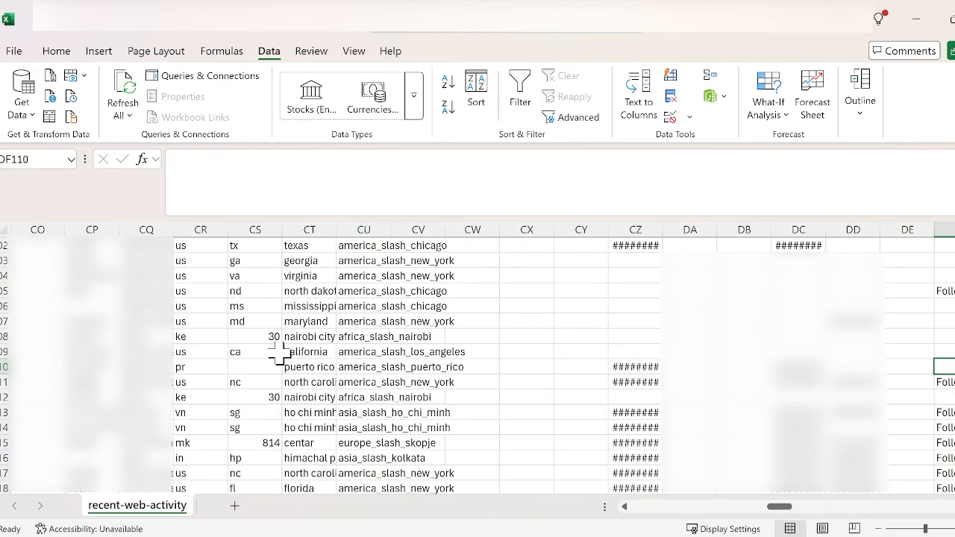
pyautogui.press('Right')
pyautogui.press('Right')
pyautogui.press('Right')
pyautogui.press('Right')
pyautogui.press('Right')
pyautogui.press('Right')
pyautogui.press('Right')
pyautogui.press('Right')
pyautogui.press('Right')
pyautogui.press('Right')
pyautogui.press('Right')
pyautogui.press('Right')
pyautogui.press('Right')
pyautogui.press('Right')
pyautogui.press('Right')
pyautogui.press('Right')
pyautogui.press('Right')
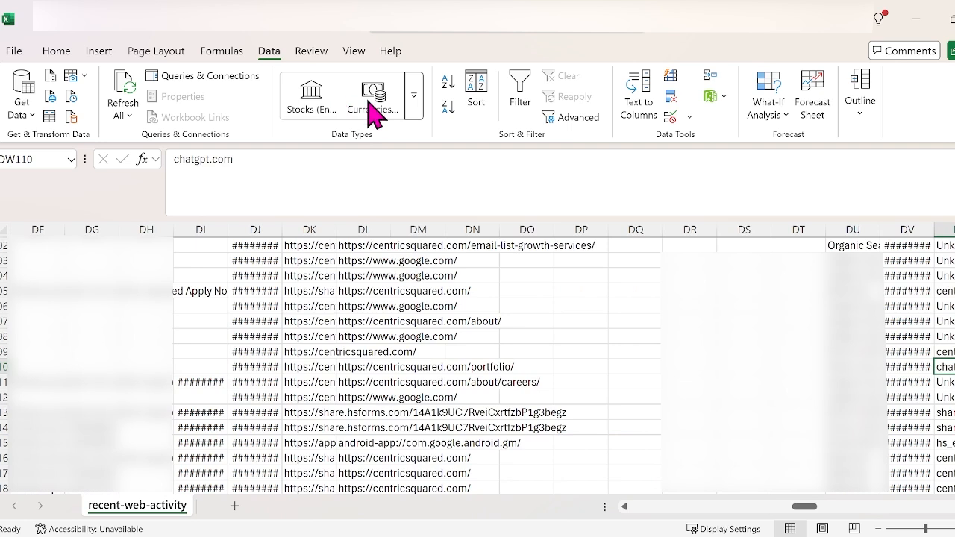
pyautogui.click(847, 368)
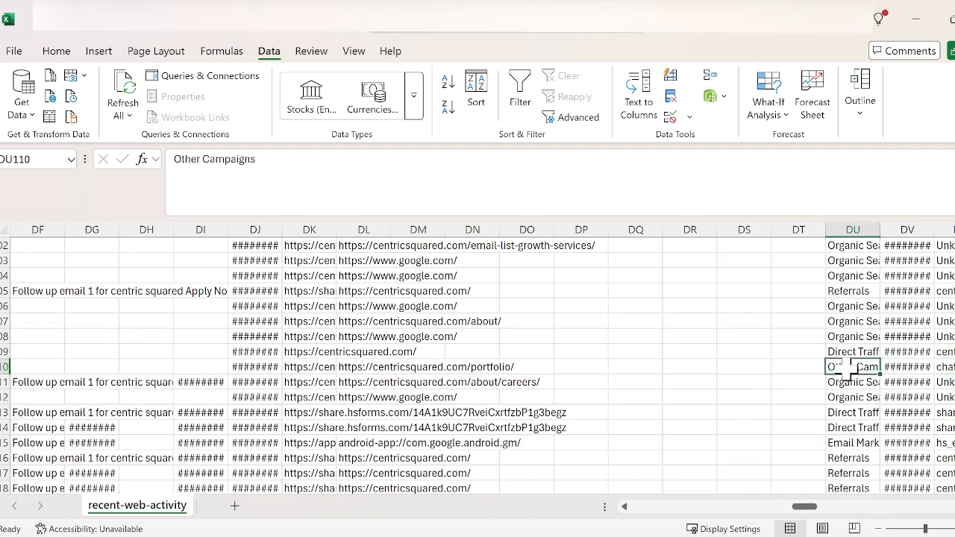
pyautogui.click(951, 369)
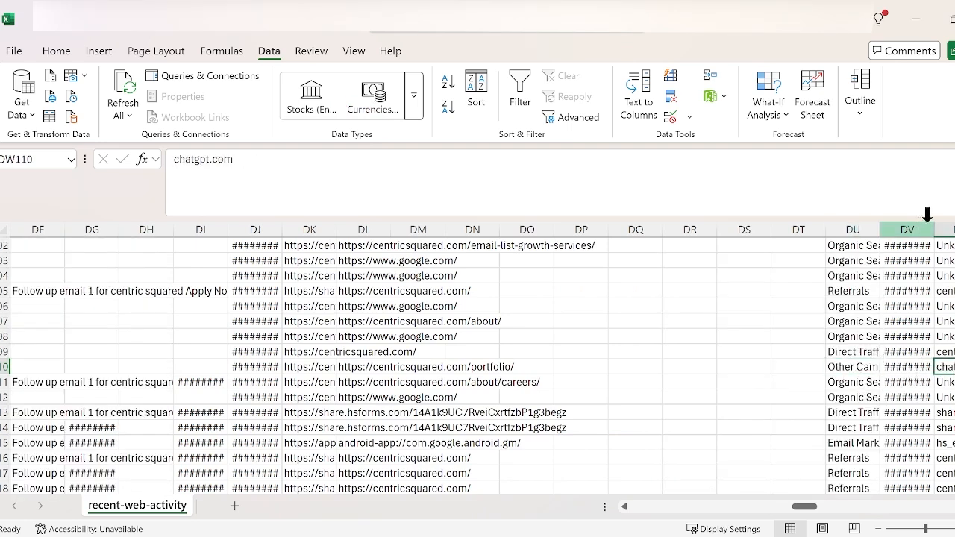
# Step: Highlight columns DU (Latest Traffic Source) and DW in yellow and check their headers in row 1
pyautogui.click(945, 228)
pyautogui.click(850, 225)
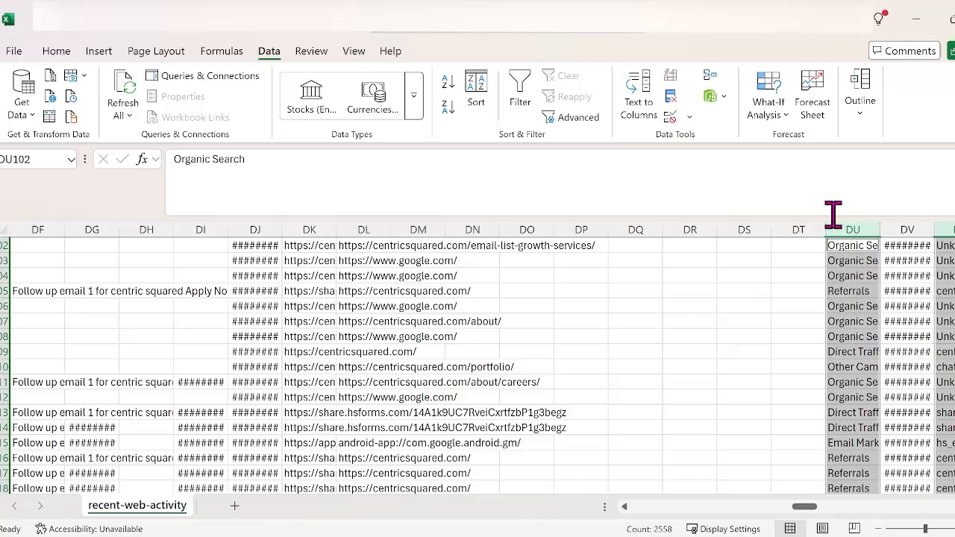
pyautogui.click(10, 51)
pyautogui.click(12, 54)
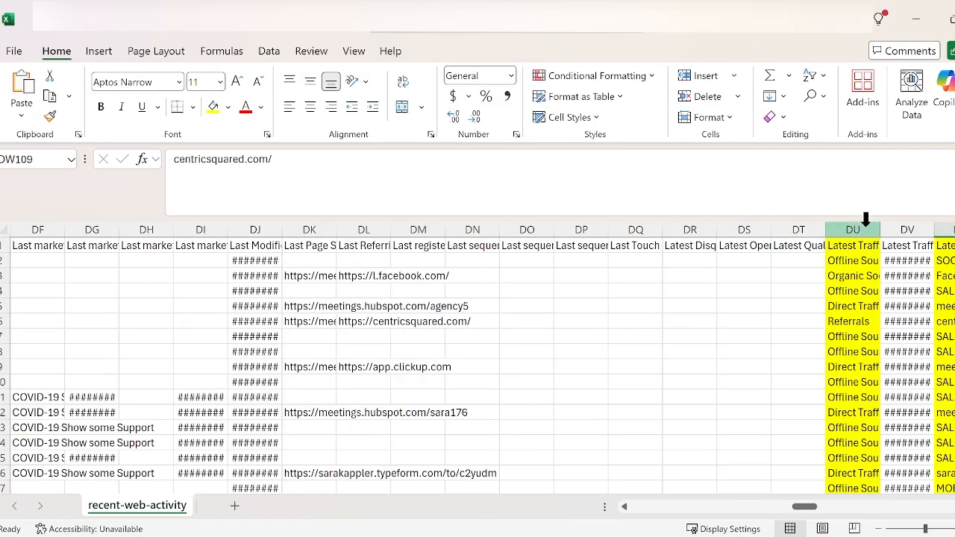
pyautogui.click(854, 240)
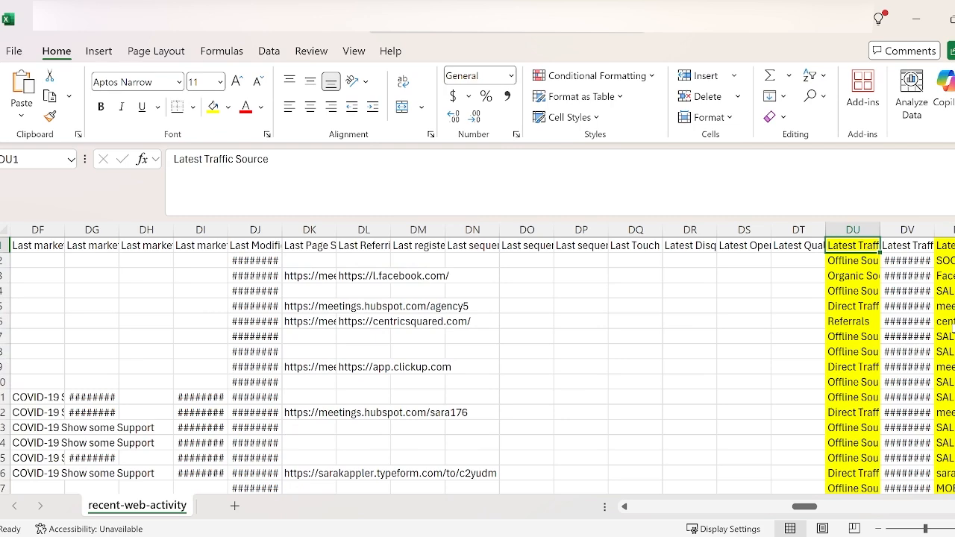
pyautogui.press('Right')
pyautogui.press('Right')
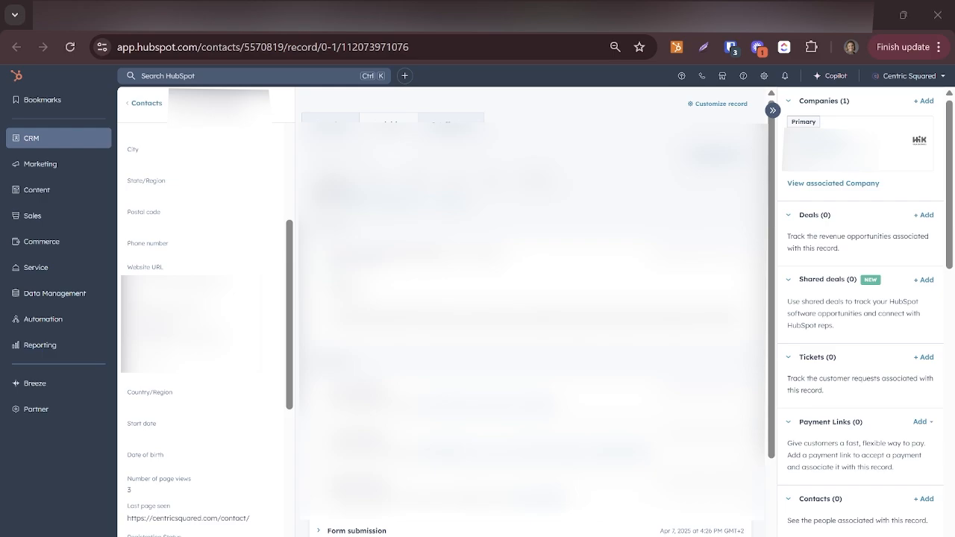
# Step: Switch back to the HubSpot contacts list and clear its name search
pyautogui.click(69, 15)
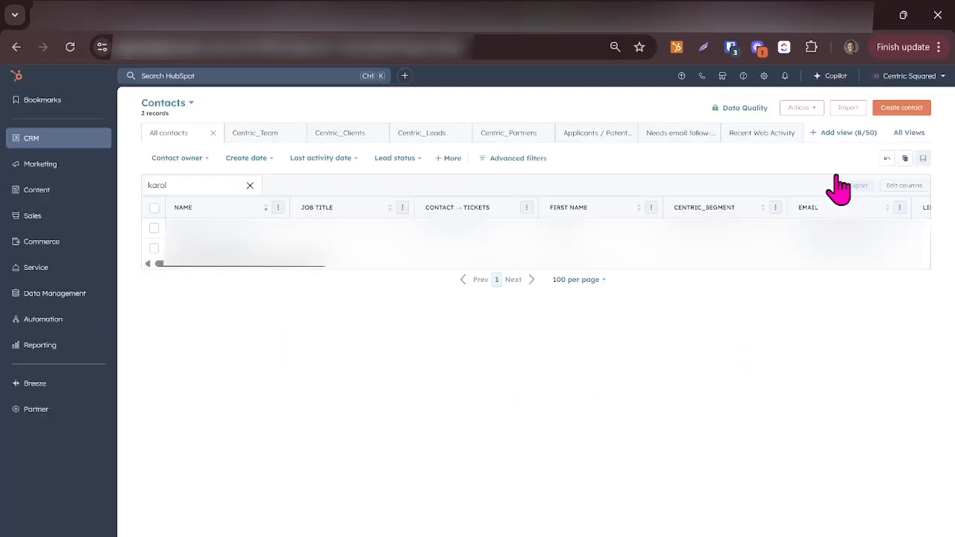
pyautogui.click(250, 185)
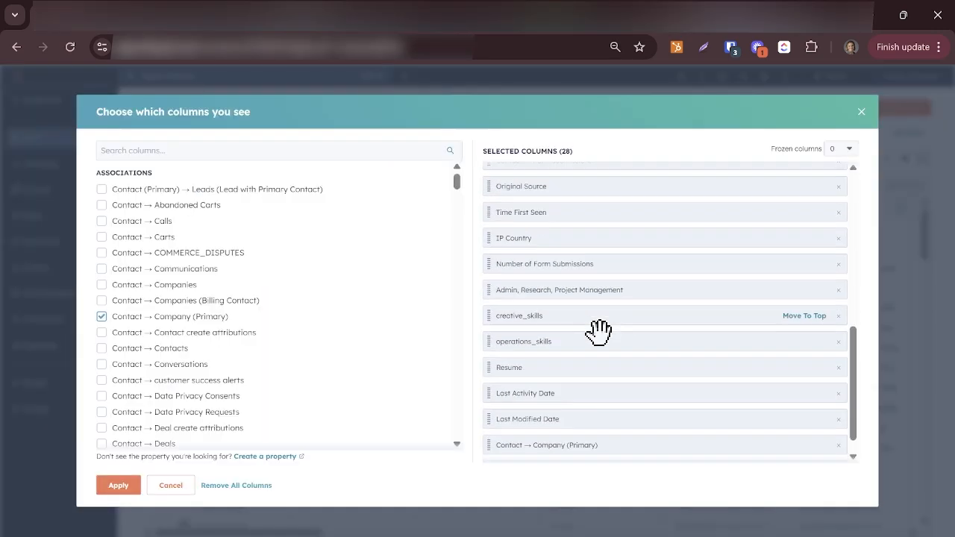
# Step: Add the Latest Traffic Source Drill-Down 1 and Original Source Drill-Down 1 columns to the All contacts view
pyautogui.scroll(-1, 599, 332)
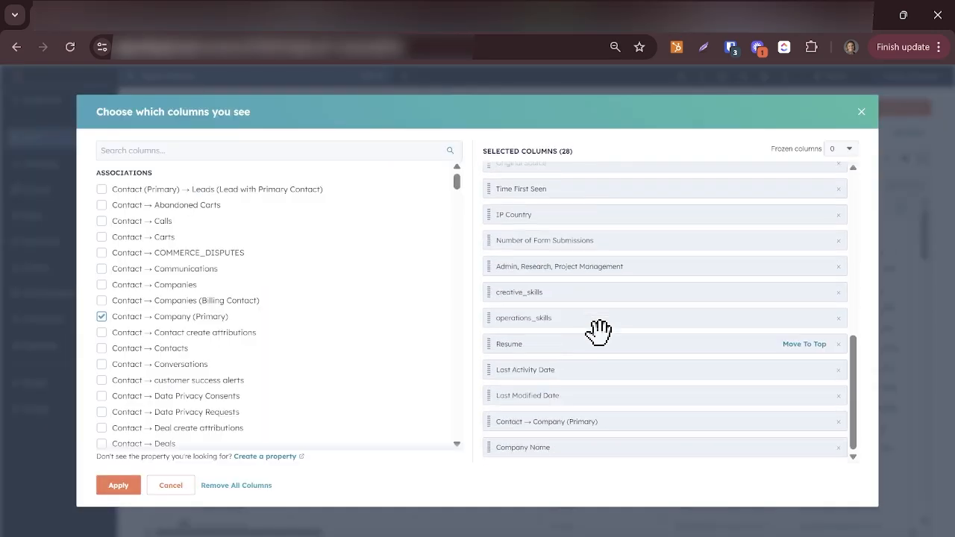
pyautogui.click(142, 150)
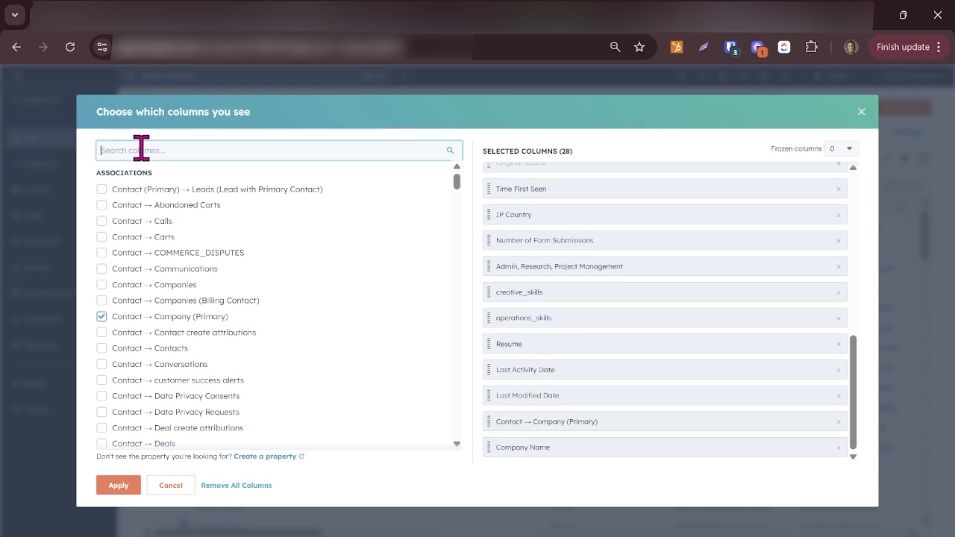
pyautogui.write('drill')
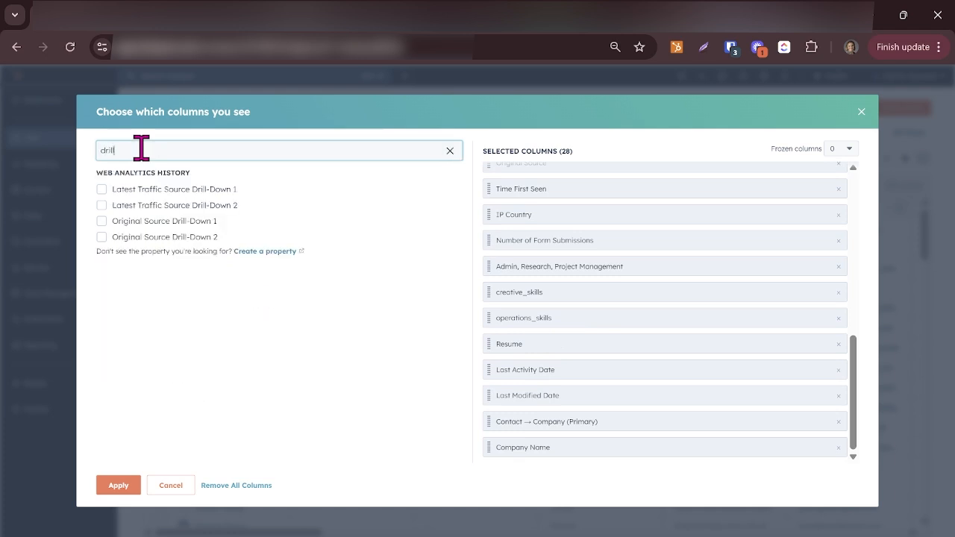
pyautogui.click(102, 189)
pyautogui.click(102, 221)
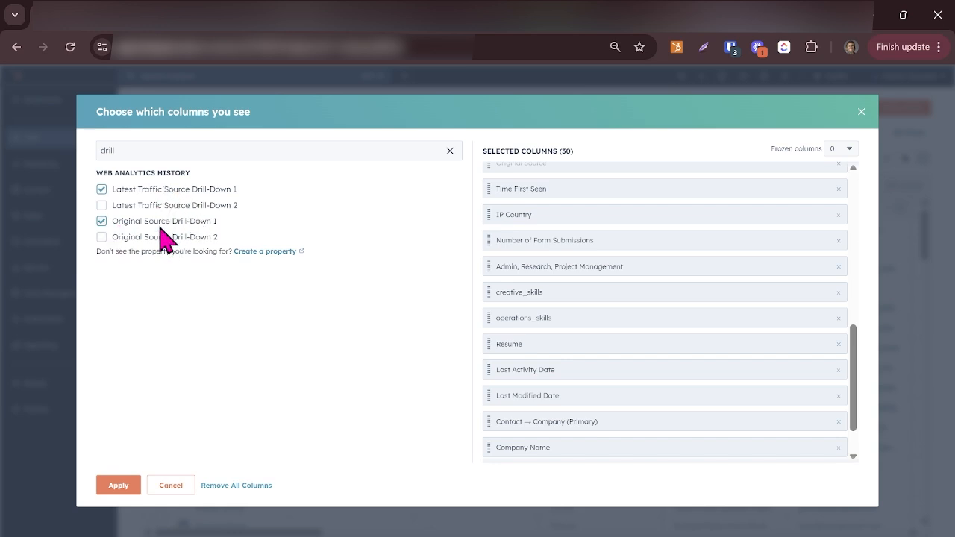
pyautogui.click(117, 485)
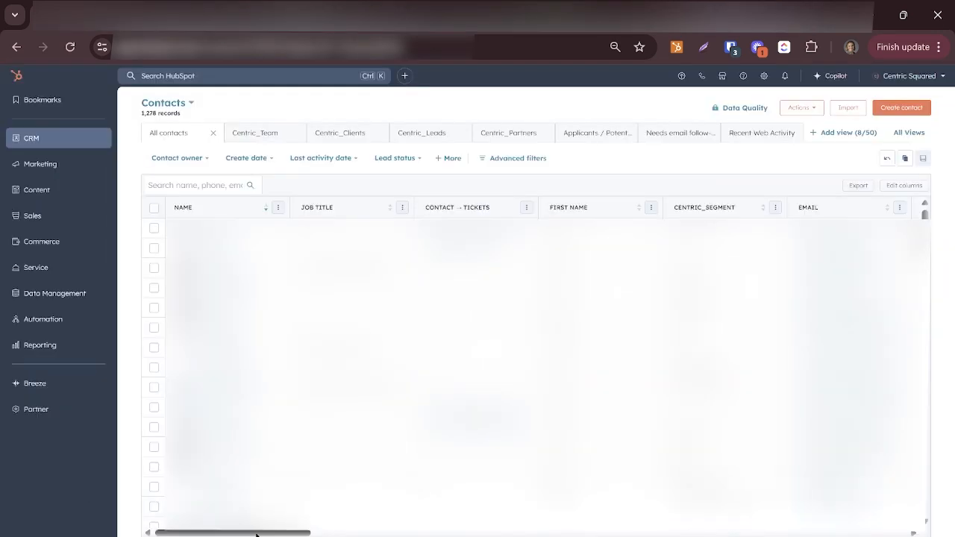
pyautogui.moveTo(256, 536); pyautogui.dragTo(852, 535)
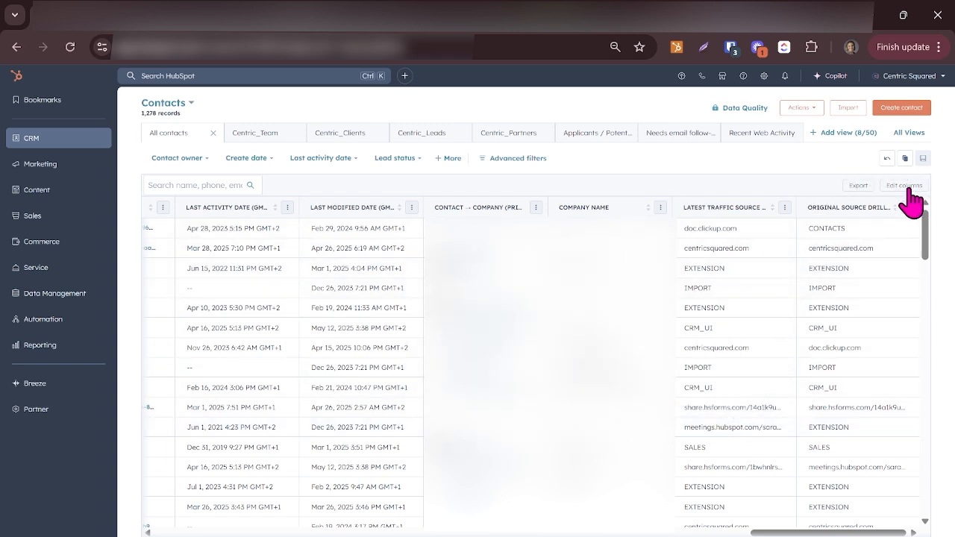
# Step: Filter the contacts with an advanced filter where Latest Traffic Source Drill-Down 1 contains exactly chatgpt.com
pyautogui.click(520, 159)
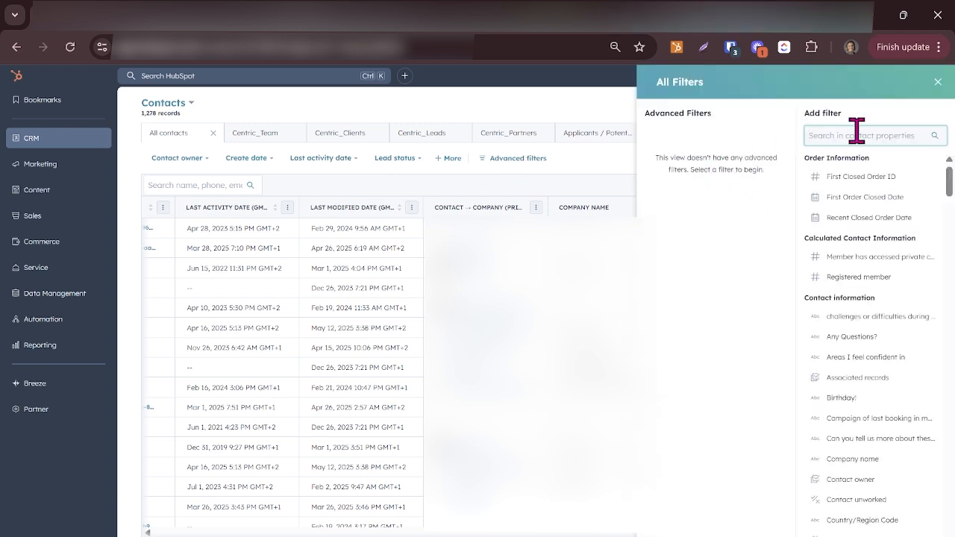
pyautogui.write('c')
pyautogui.click(859, 173)
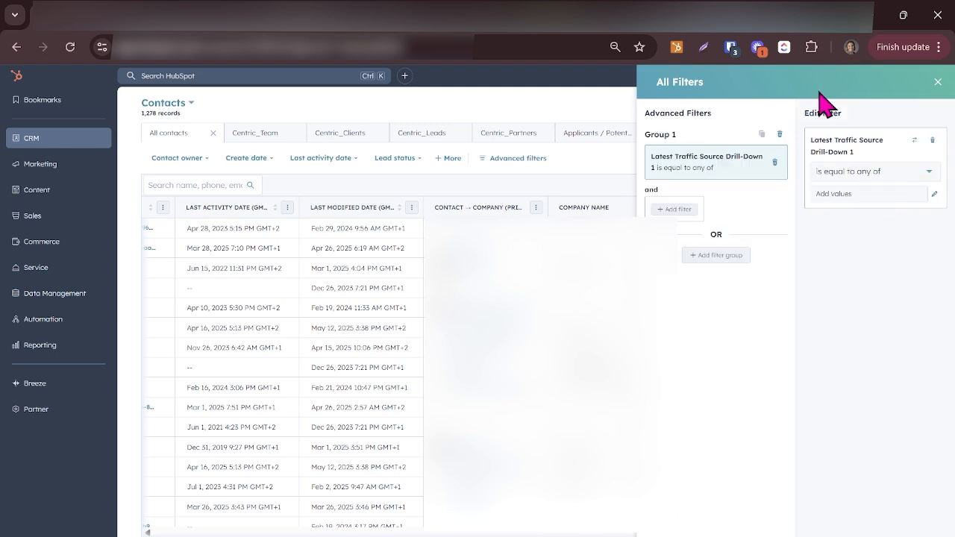
pyautogui.click(890, 173)
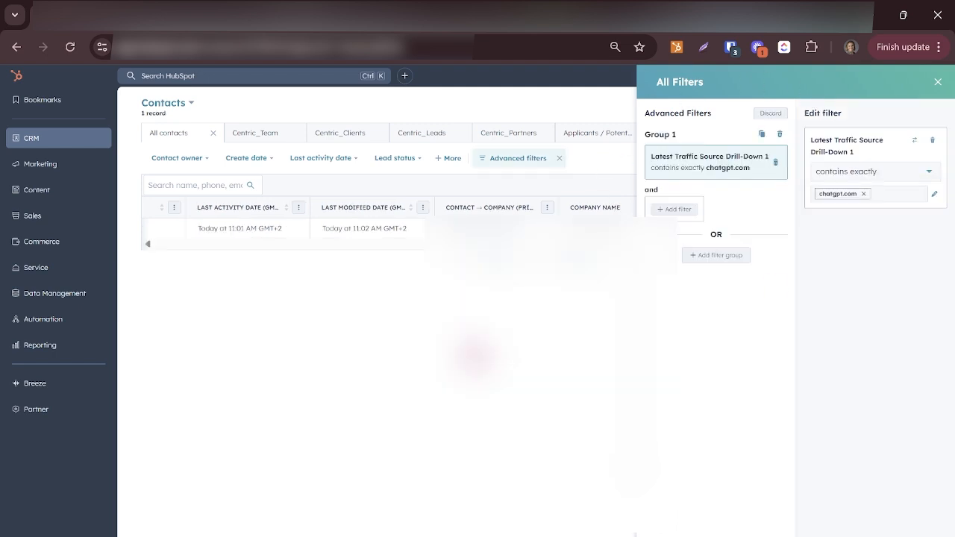
pyautogui.click(939, 81)
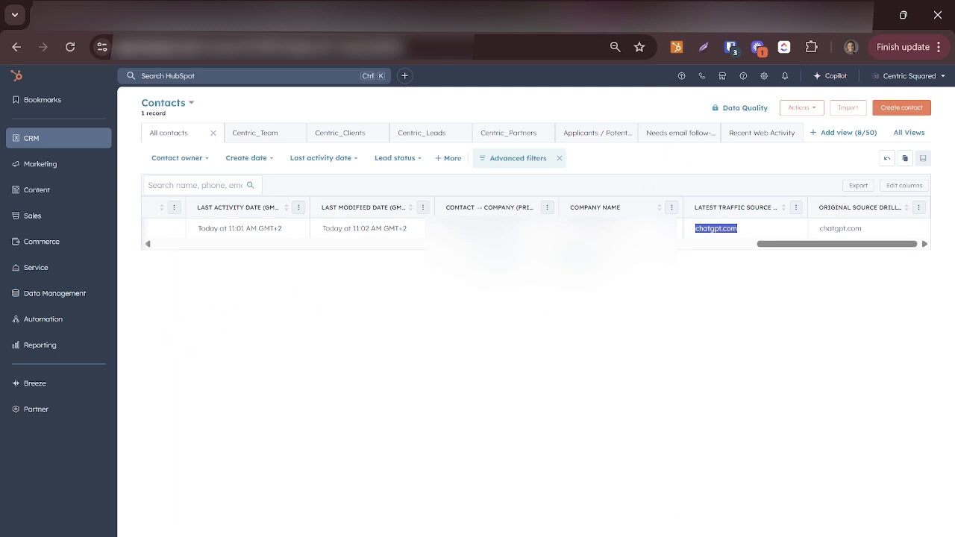
pyautogui.click(648, 252)
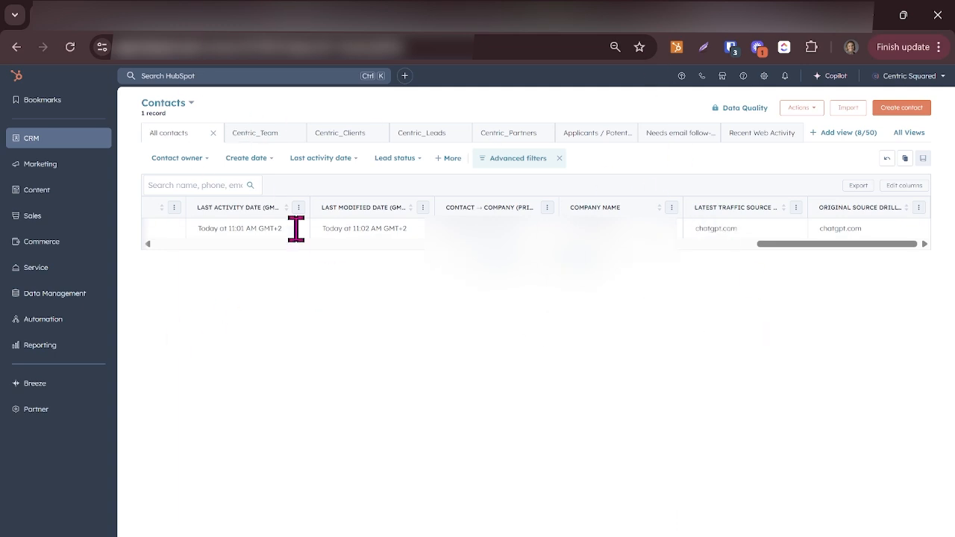